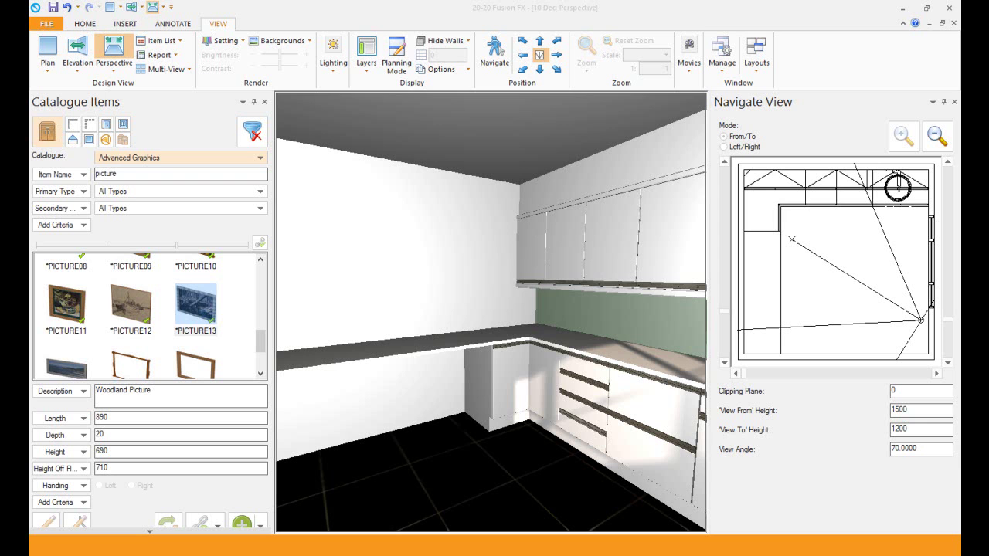
Keep the render setting at Draft and place the *PICTURE13 Woodland Picture on the empty wall, about 1465 mm off the floor
{"action": "left_click", "coordinate": [226, 42]}
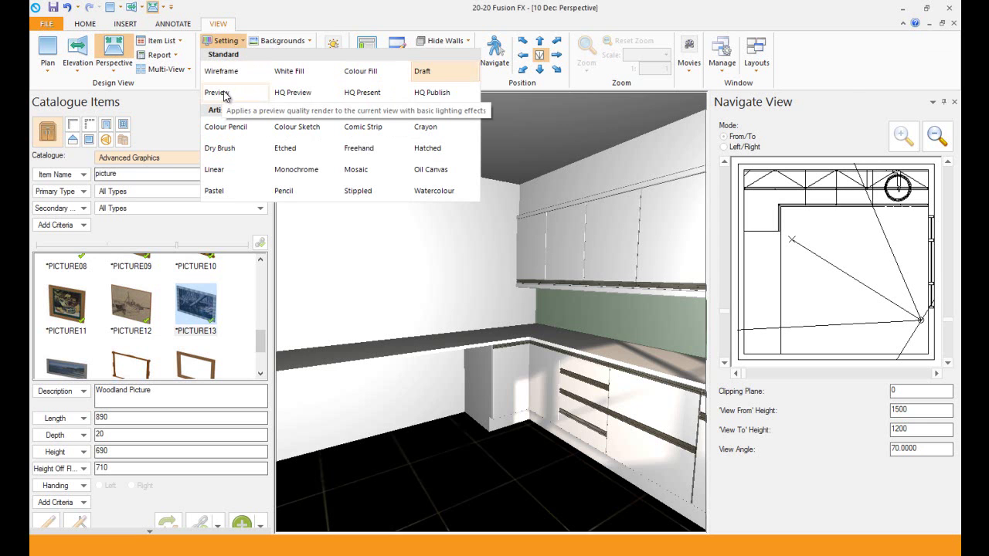
{"action": "left_click", "coordinate": [430, 72]}
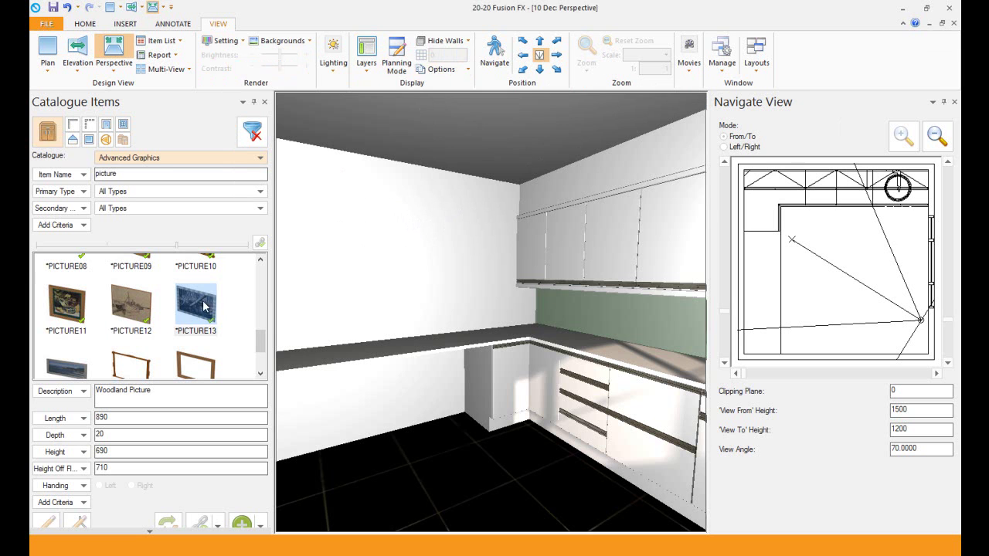
{"action": "left_click_drag", "start_coordinate": [194, 306], "coordinate": [460, 282]}
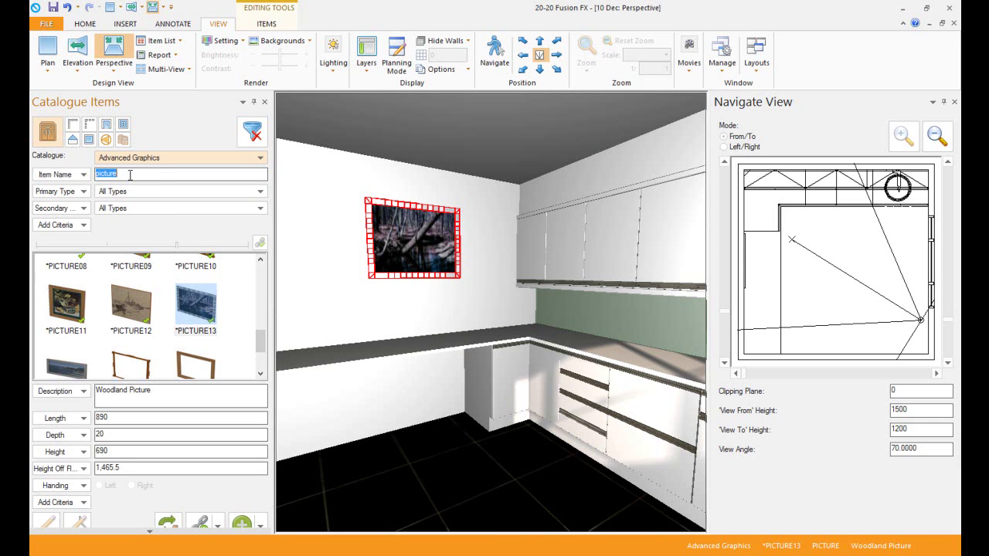
Find the *STOOL10 contemporary stool with an item name search for "stool" and place it at the open end of the worktop
{"action": "type", "text": "stoo"}
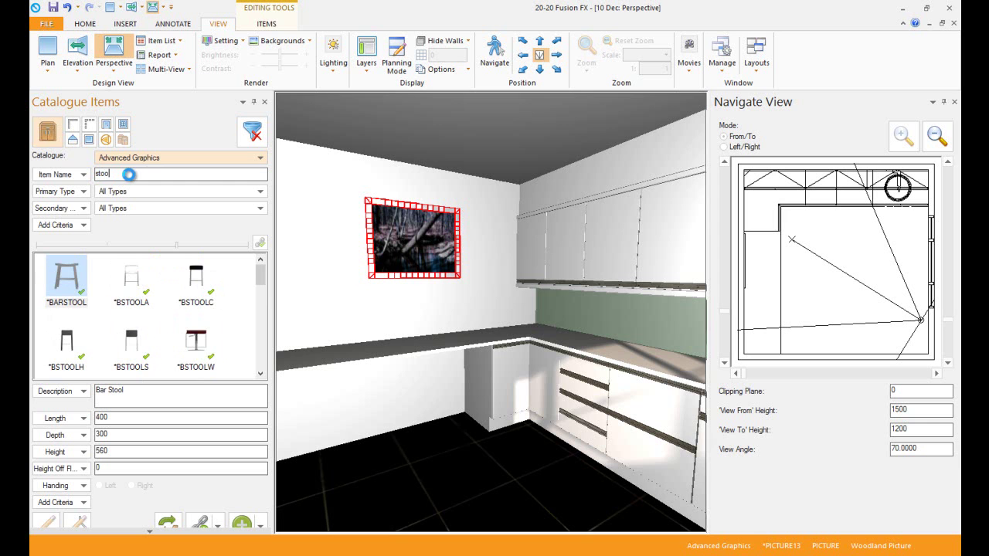
{"action": "scroll", "coordinate": [260, 373], "scroll_direction": "down", "scroll_amount": 3}
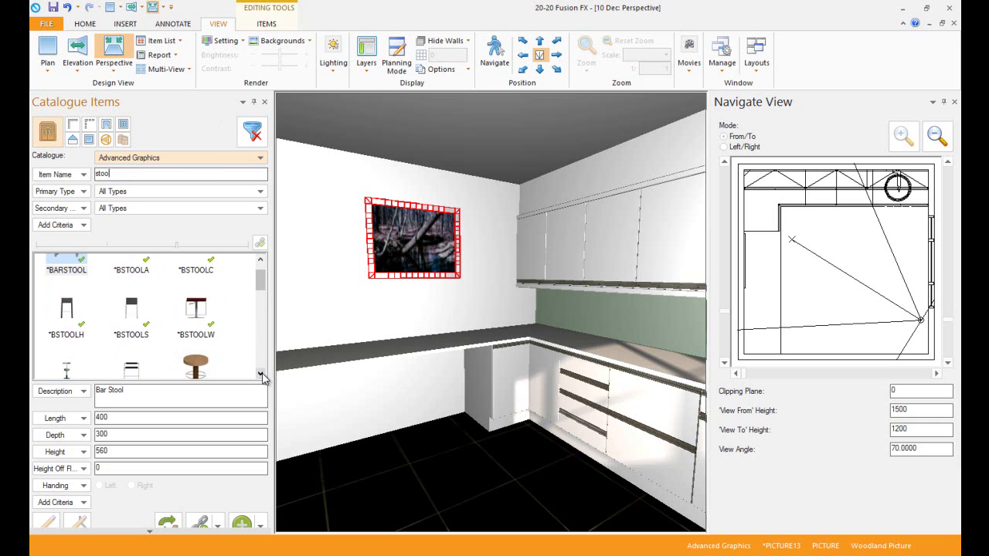
{"action": "left_click", "coordinate": [66, 344]}
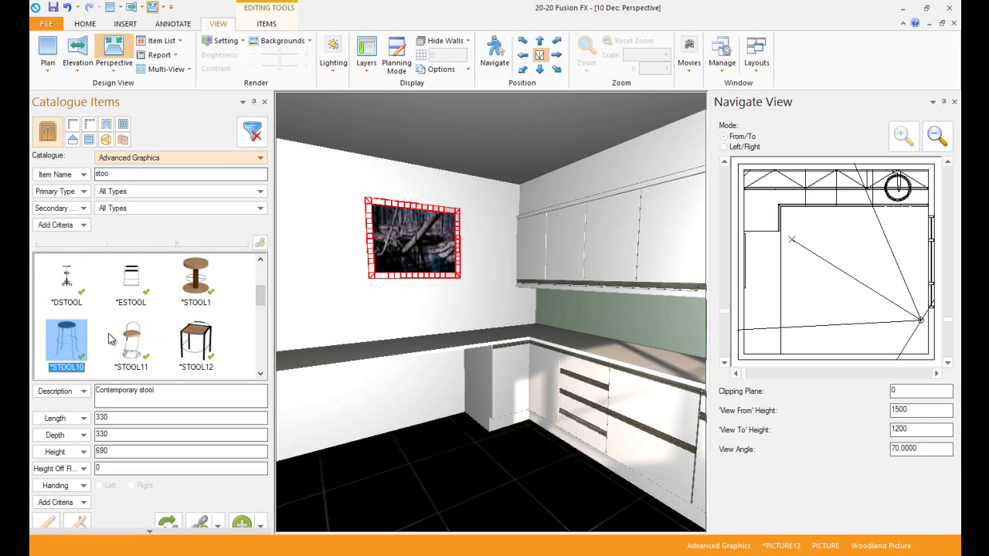
{"action": "left_click_drag", "start_coordinate": [68, 347], "coordinate": [349, 474]}
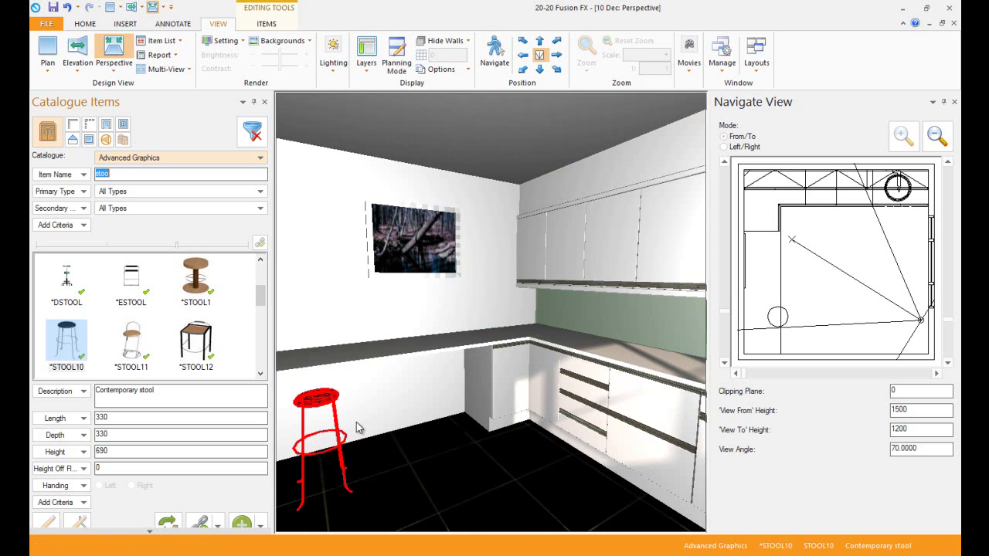
Switch to the FusionQM 14_7 catalogue, filter by "f1", and place the F1D one-door floor unit under the worktop beside the corner unit
{"action": "left_click", "coordinate": [127, 160]}
{"action": "left_click", "coordinate": [165, 20]}
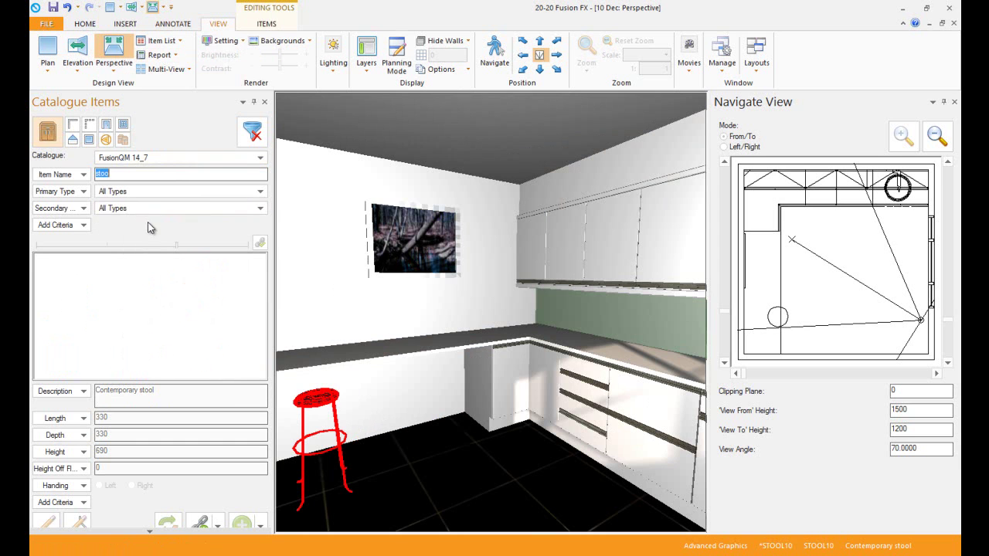
{"action": "type", "text": "f1"}
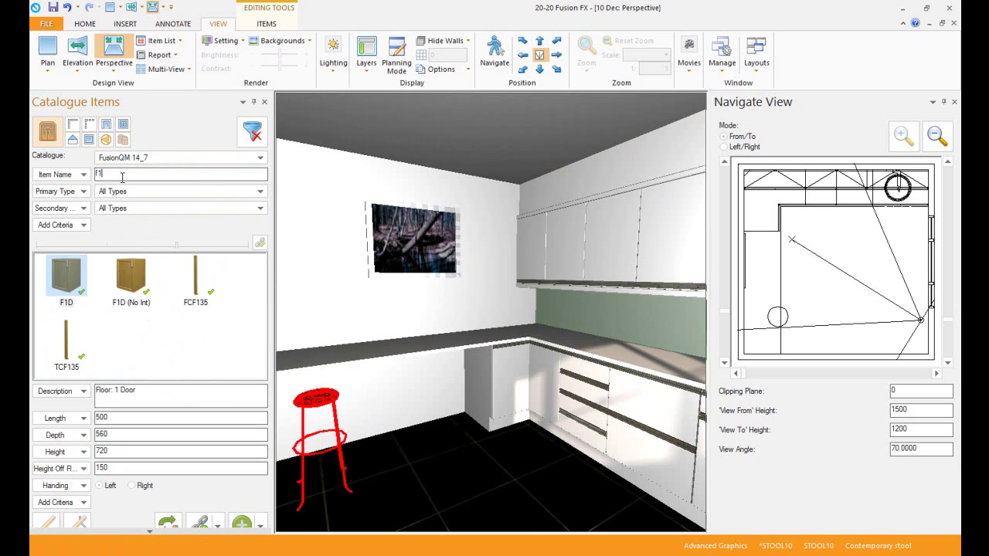
{"action": "left_click", "coordinate": [64, 282]}
{"action": "left_click_drag", "start_coordinate": [64, 282], "coordinate": [418, 380]}
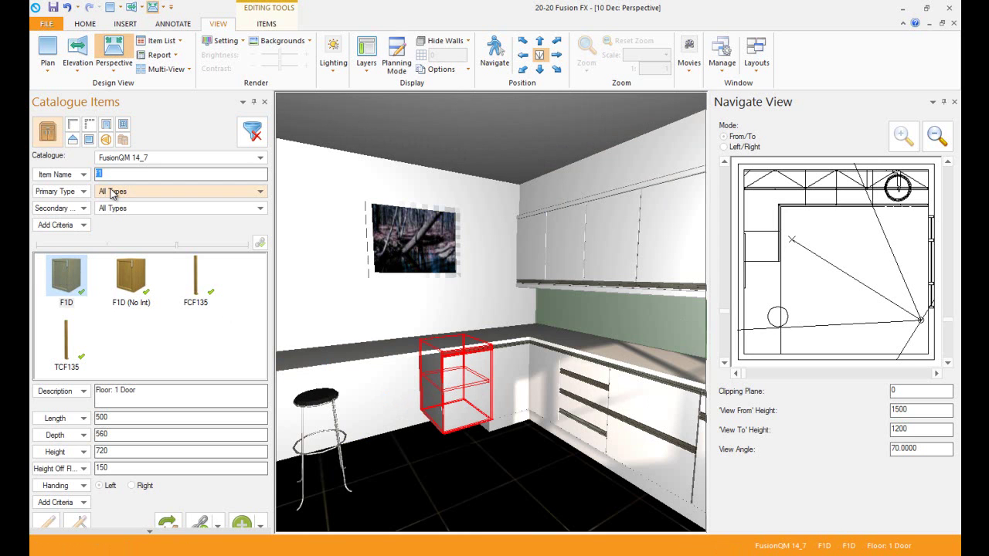
Place an FD4 four-drawer floor unit with a length of 450 directly beside the one-door unit under the worktop
{"action": "type", "text": "fd"}
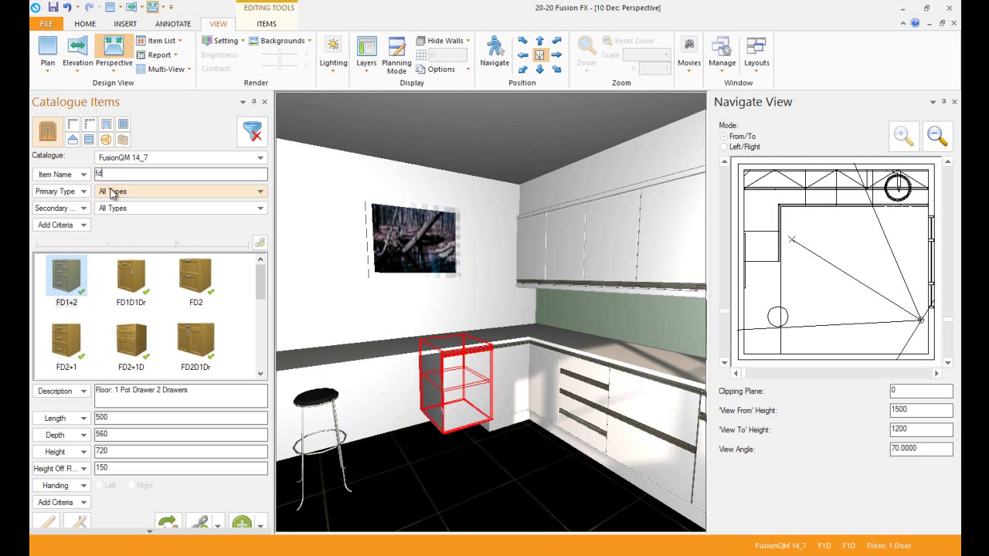
{"action": "type", "text": "4"}
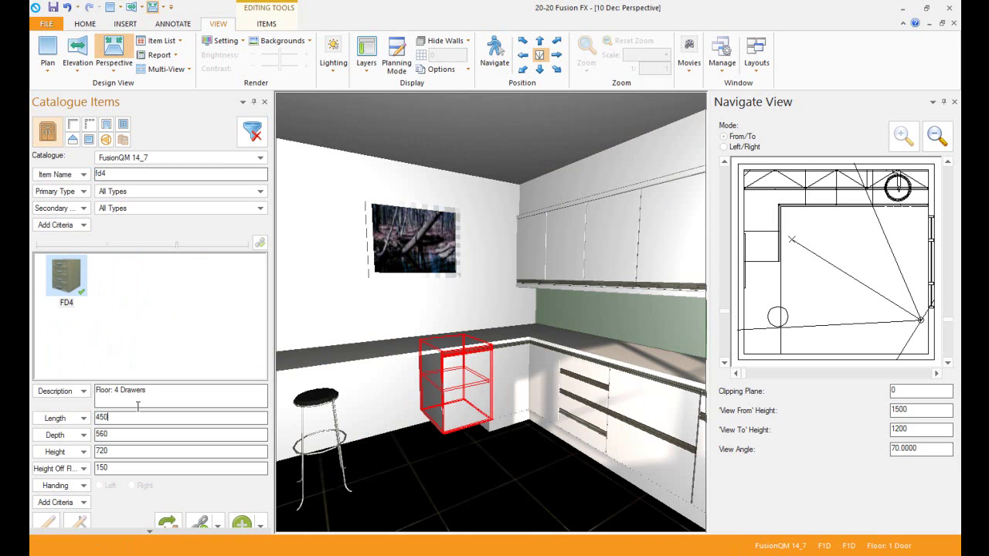
{"action": "left_click", "coordinate": [388, 357]}
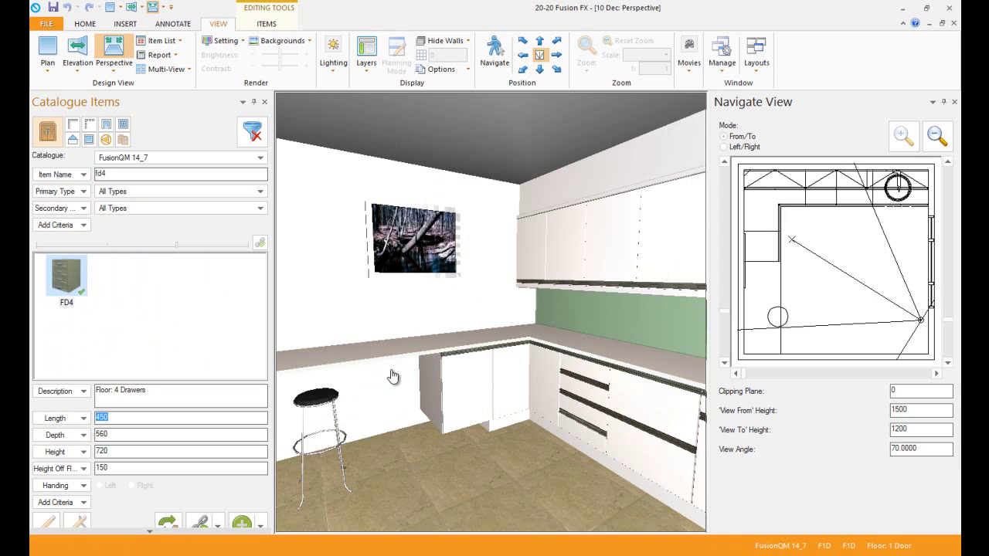
{"action": "left_click_drag", "start_coordinate": [402, 393], "coordinate": [380, 399]}
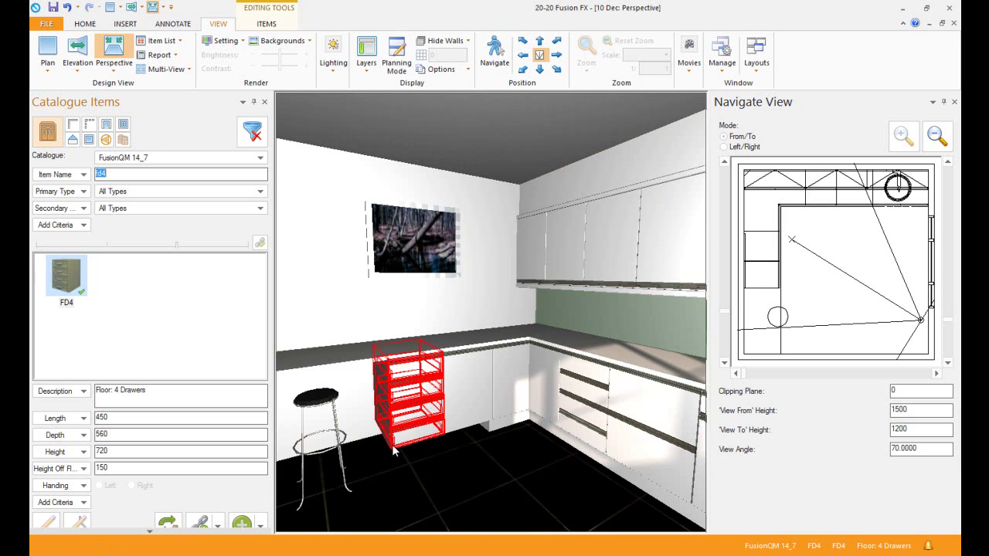
{"action": "left_click", "coordinate": [500, 482]}
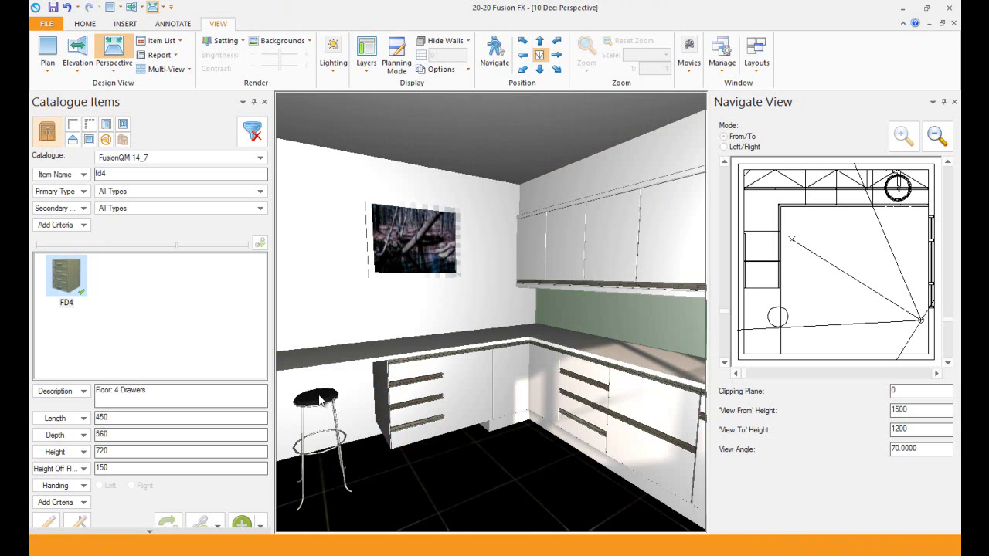
Move the stool slightly out from the worktop towards the middle of the room
{"action": "left_click", "coordinate": [323, 403]}
{"action": "left_click_drag", "start_coordinate": [322, 403], "coordinate": [342, 414]}
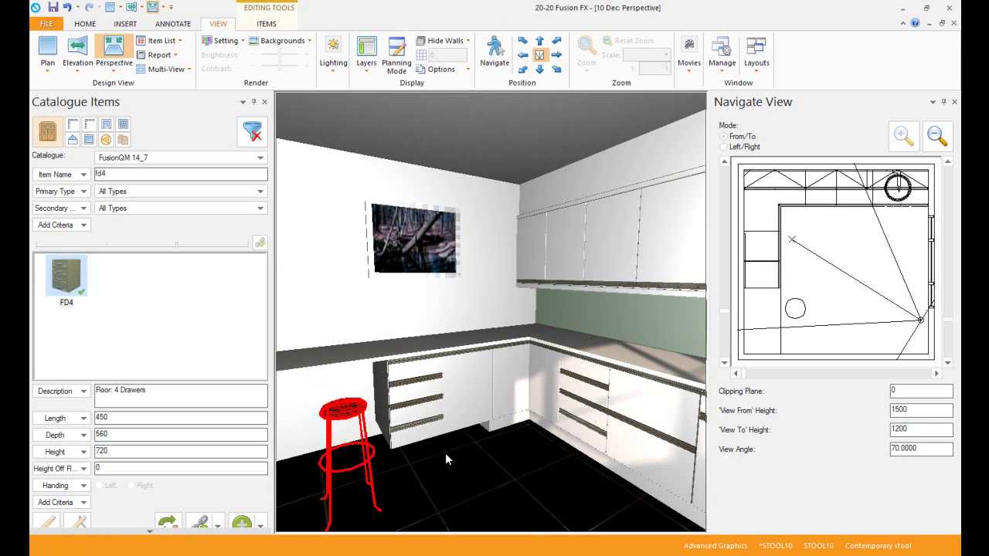
{"action": "left_click", "coordinate": [455, 483]}
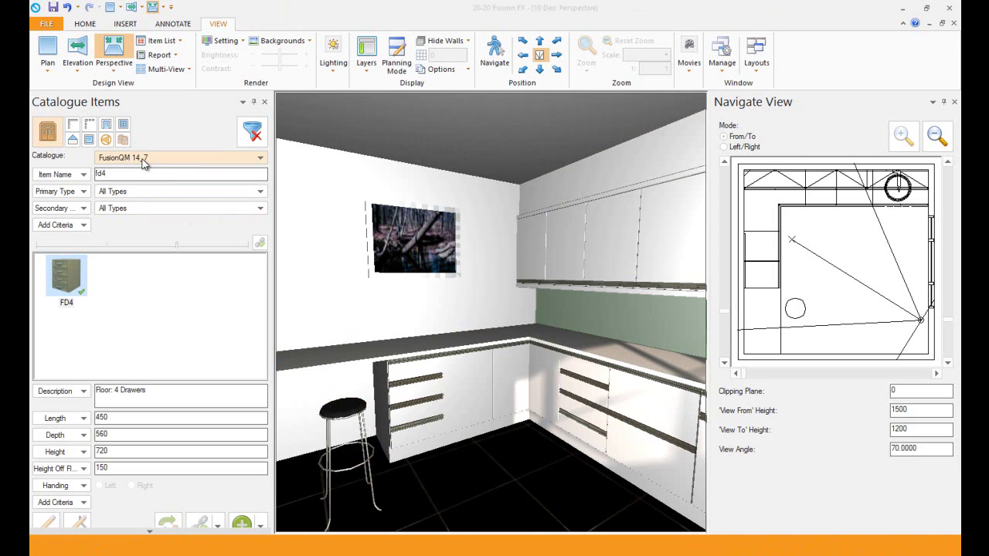
Switch to the Advanced Graphics catalogue, filter by "kett", and place the *KETTLE item on the worktop near the corner
{"action": "left_click", "coordinate": [137, 160]}
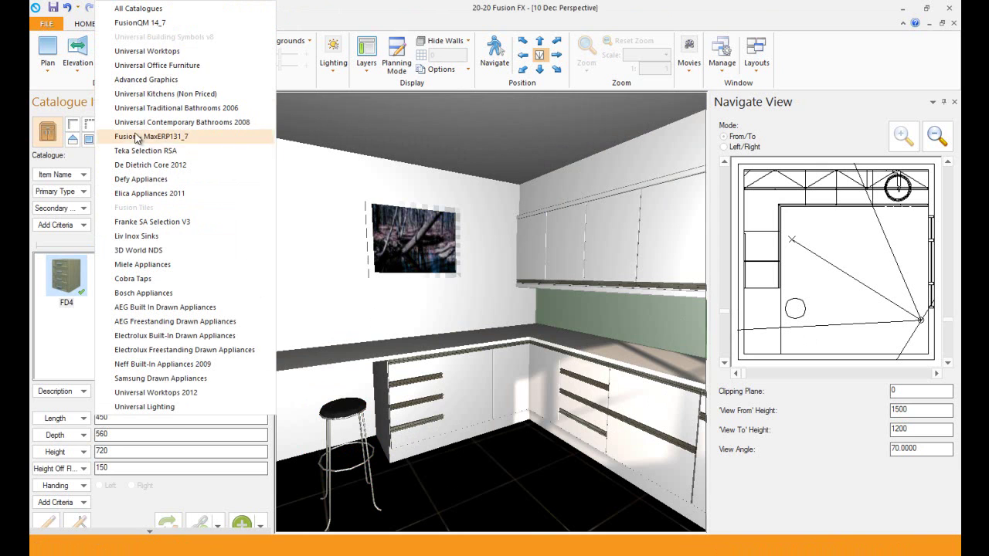
{"action": "left_click", "coordinate": [163, 82]}
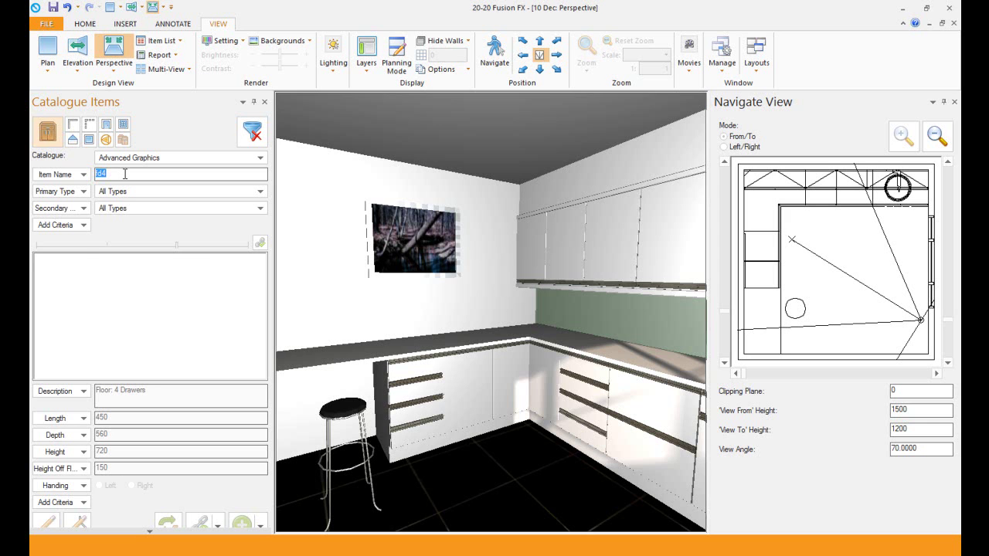
{"action": "type", "text": "kett"}
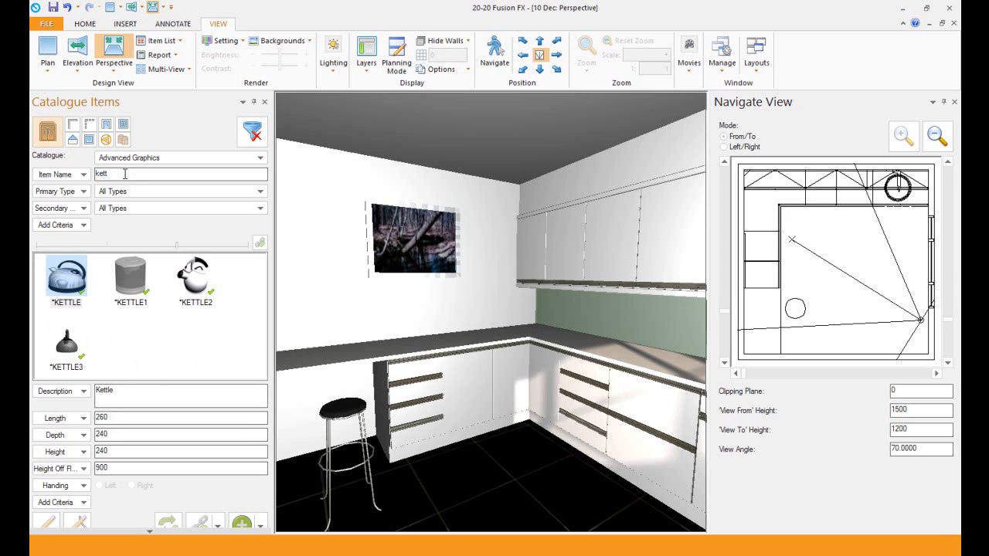
{"action": "left_click", "coordinate": [70, 284]}
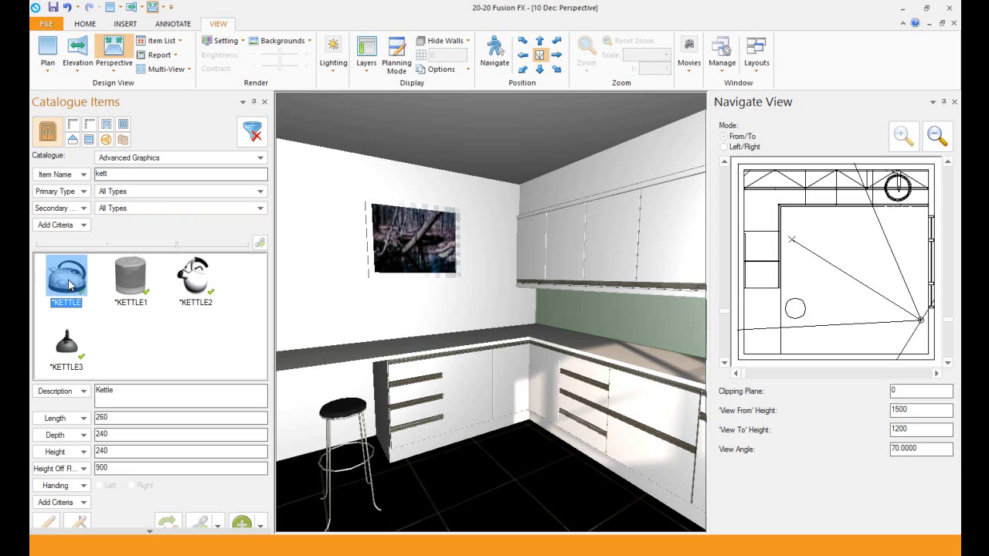
{"action": "left_click_drag", "start_coordinate": [66, 283], "coordinate": [561, 342]}
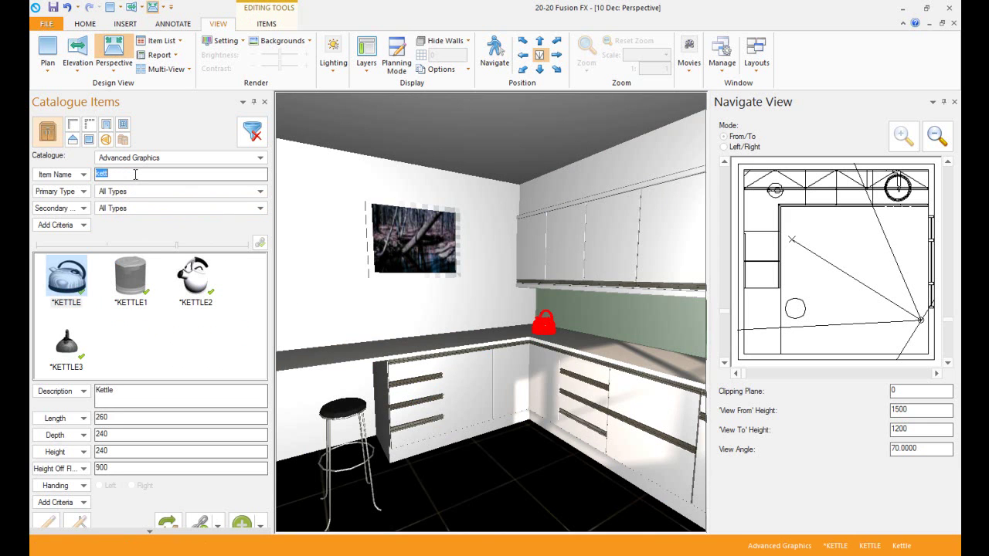
Search the catalogue for "toast" and place the *TOASTER2 item on the worktop above the four-drawer unit
{"action": "type", "text": "toas"}
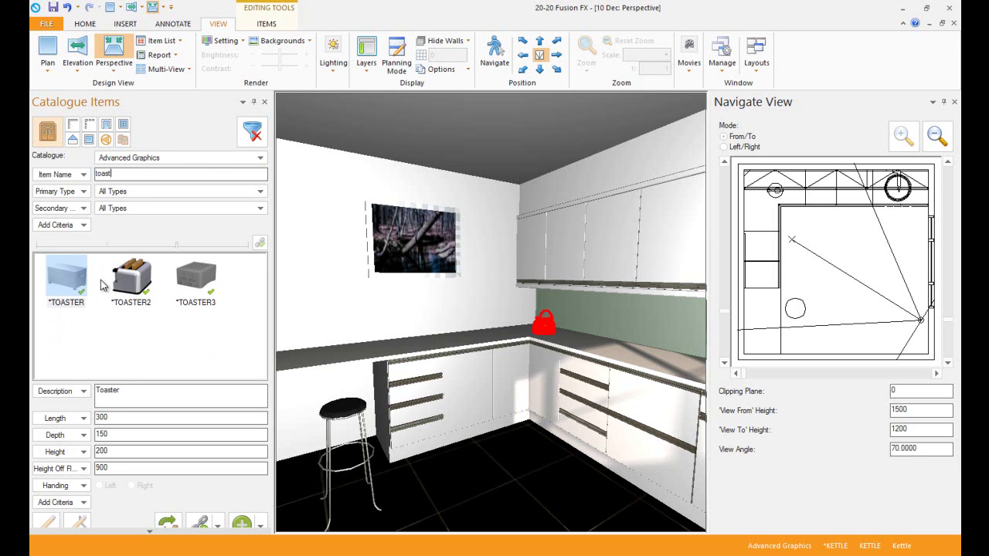
{"action": "left_click", "coordinate": [128, 270]}
{"action": "left_click_drag", "start_coordinate": [121, 269], "coordinate": [426, 353]}
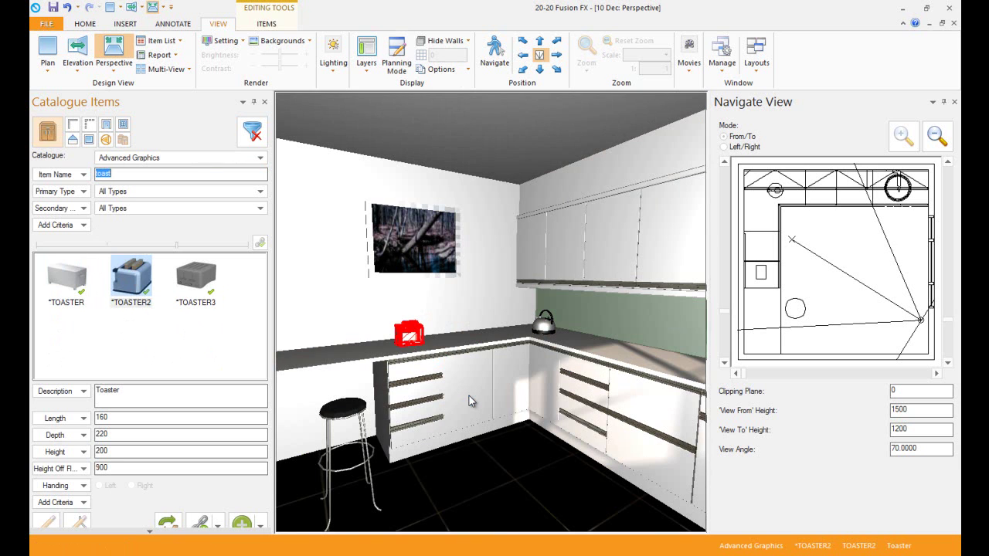
Search the catalogue for "flower" and place the *FLOWERS4 vase on the worktop below the wall units
{"action": "type", "text": "flower"}
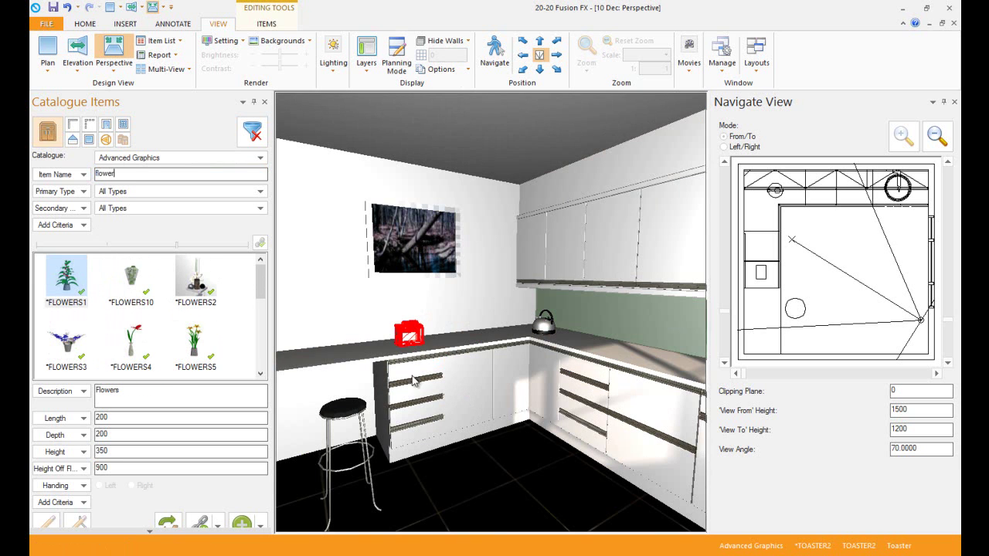
{"action": "left_click", "coordinate": [133, 354]}
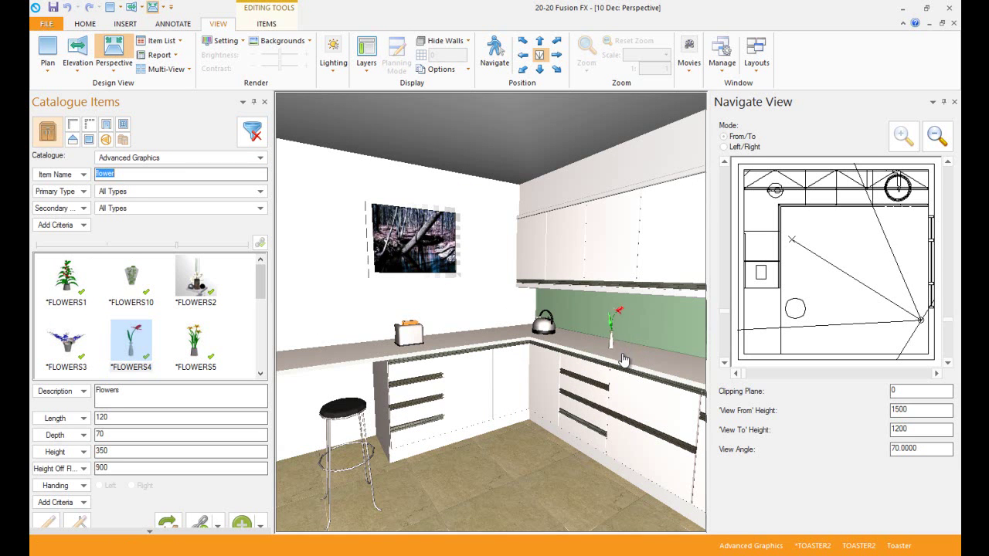
{"action": "left_click", "coordinate": [624, 360]}
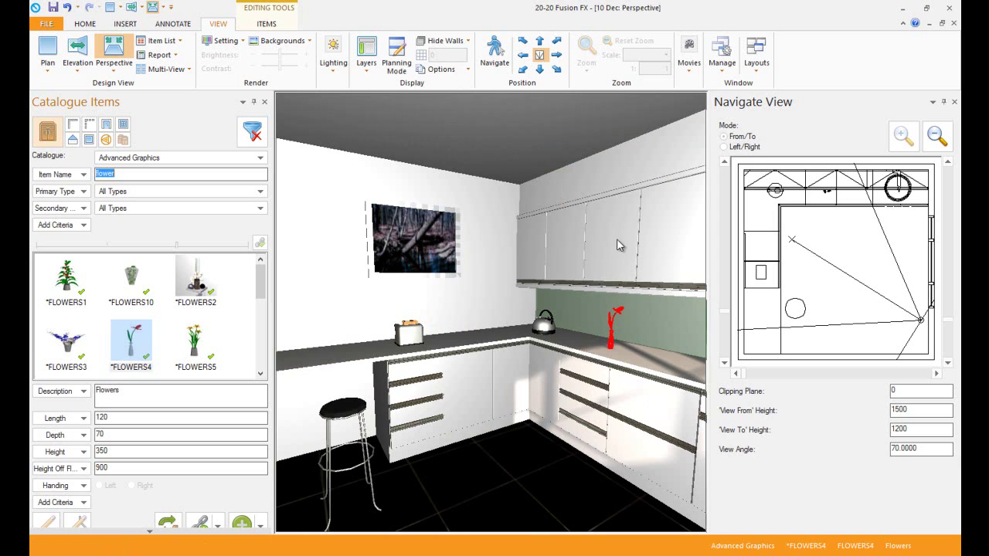
{"action": "left_click", "coordinate": [457, 313]}
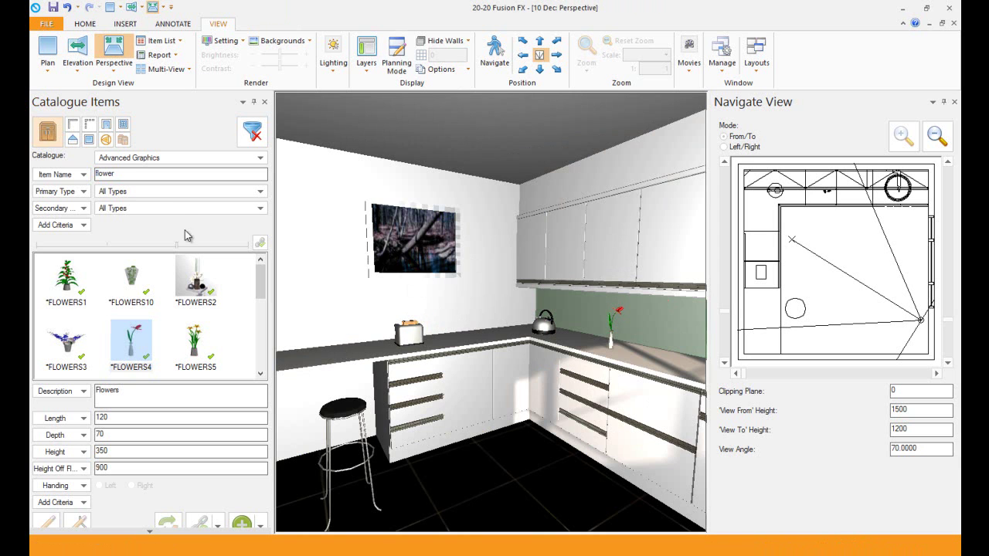
Render the furnished perspective view with the Preview quality setting
{"action": "left_click", "coordinate": [224, 43]}
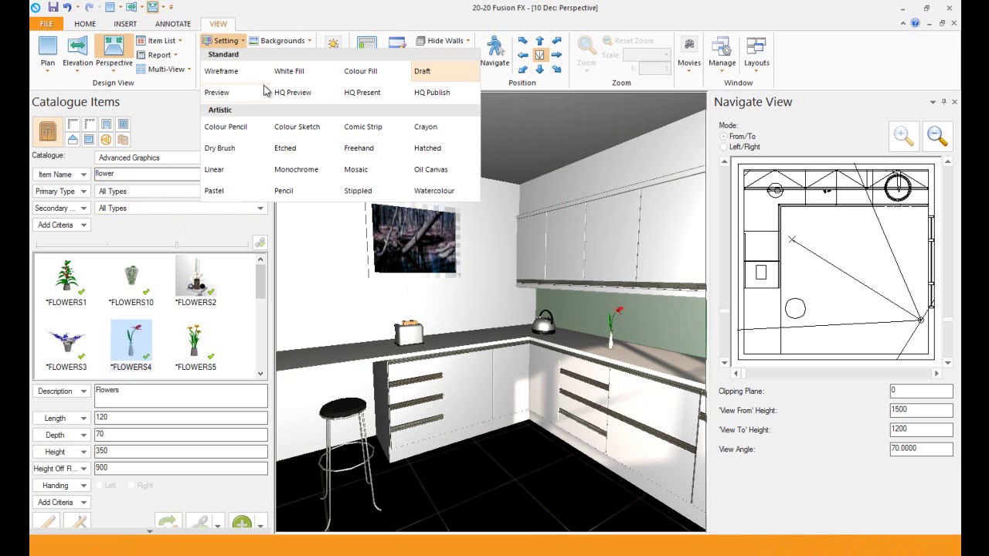
{"action": "left_click", "coordinate": [220, 93]}
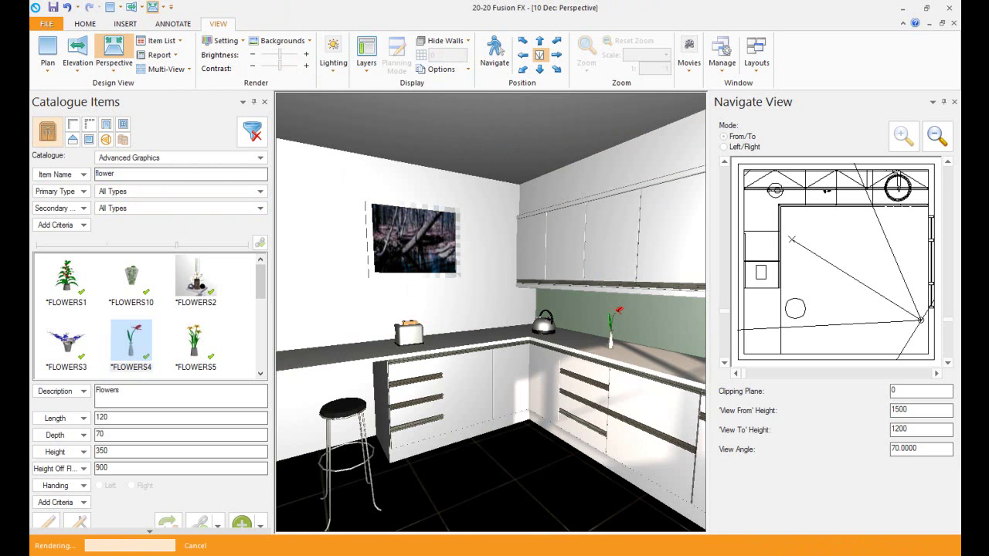